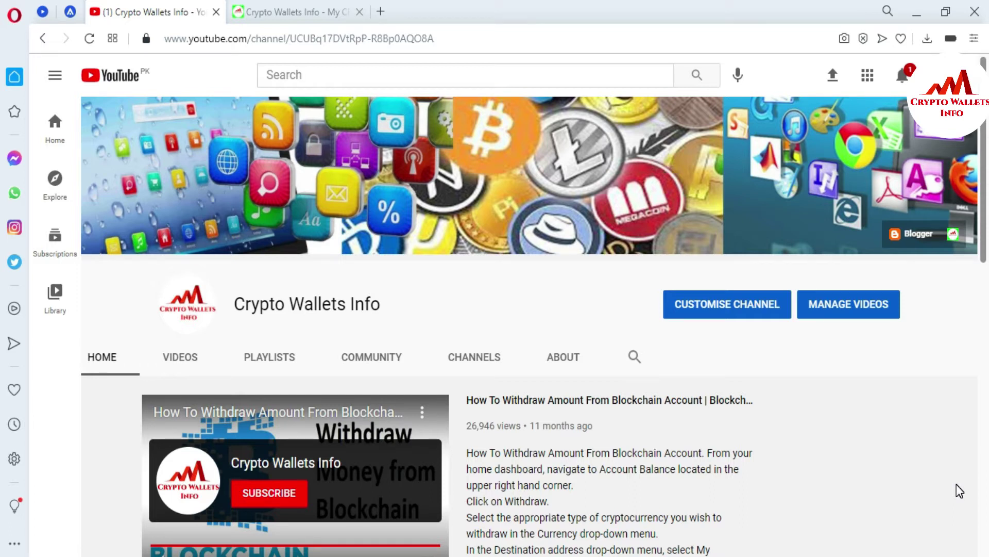
# Step: Switch to the cryptowalletsinfo.com browser tab
pyautogui.click(282, 21)
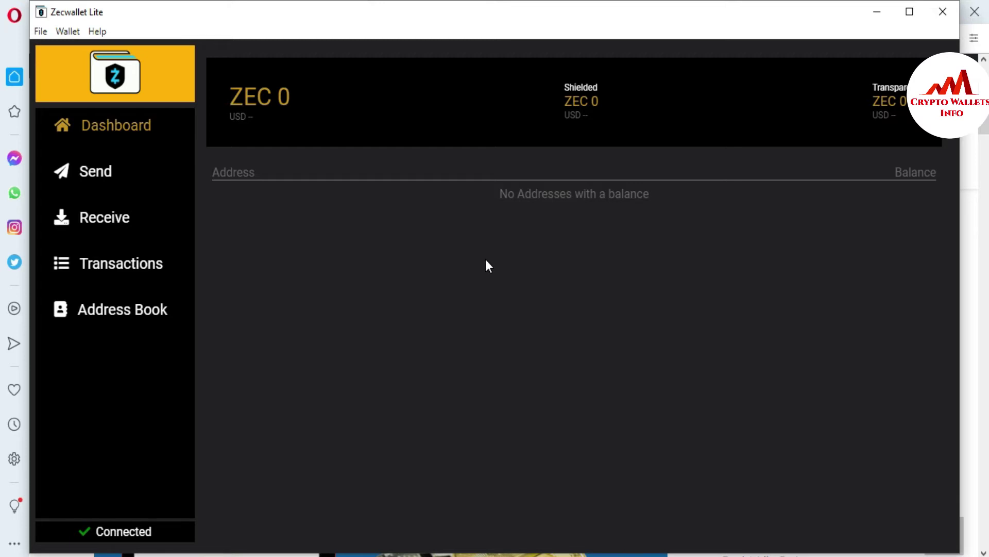
# Step: Copy the top shielded address from Zecwallet Lite's Receive page, then bring up Atomic Wallet's password field
pyautogui.click(100, 230)
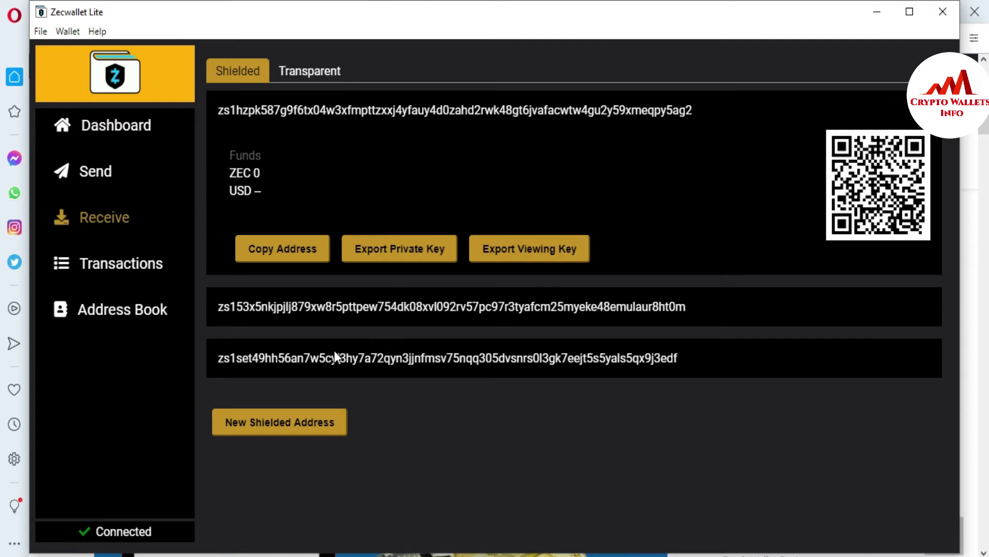
pyautogui.moveTo(216, 110); pyautogui.dragTo(683, 107)
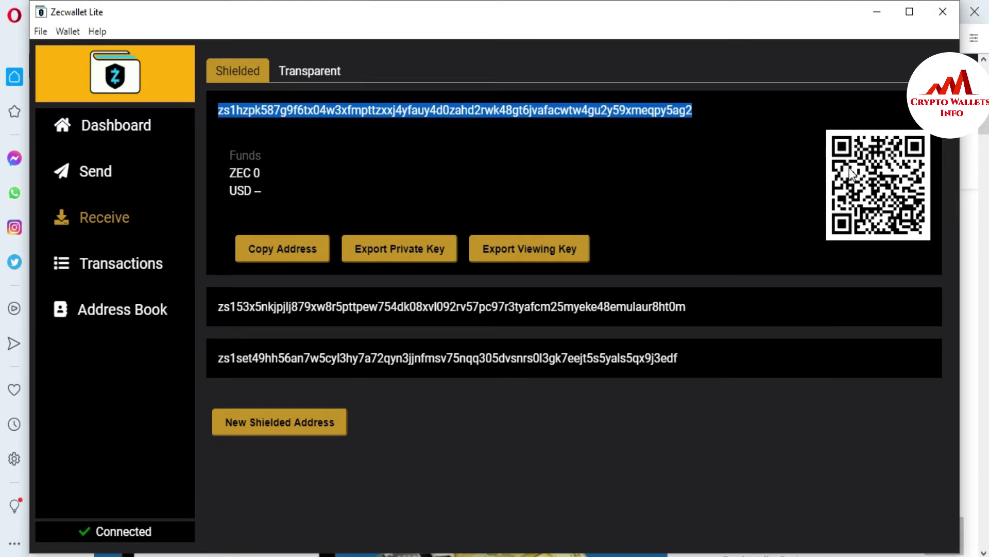
pyautogui.click(388, 152)
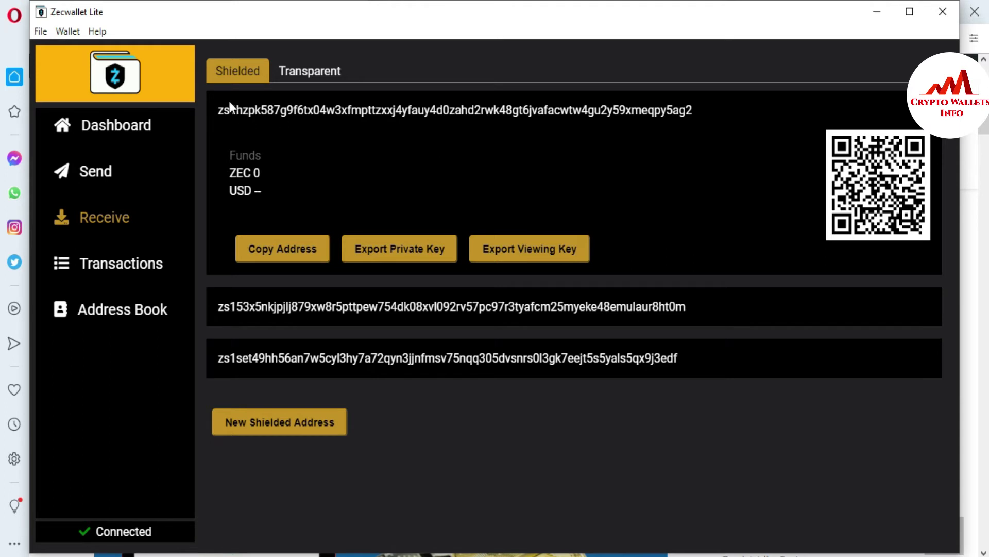
pyautogui.click(284, 249)
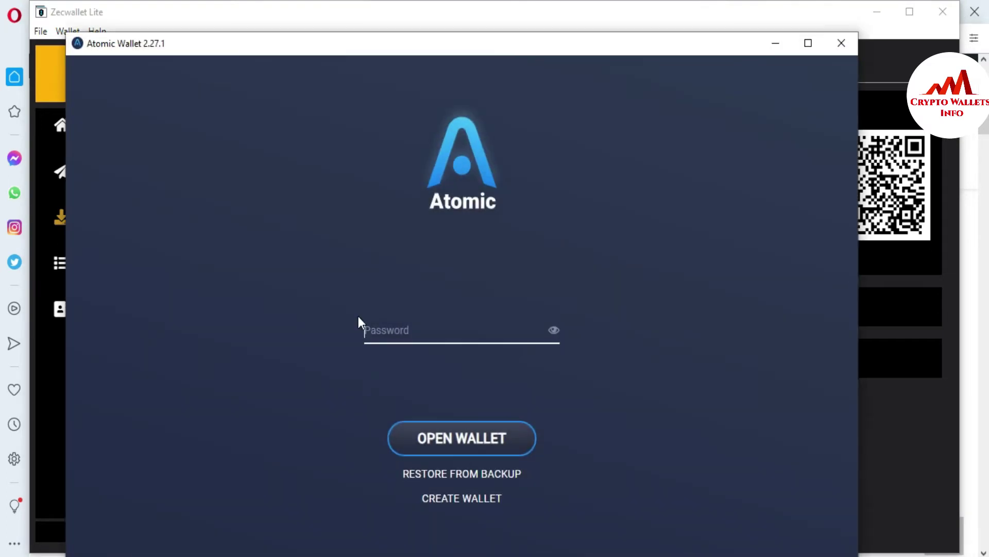
pyautogui.click(383, 352)
# Step: Enter the wallet password to unlock Atomic Wallet, then move the window aside
pyautogui.write('a')
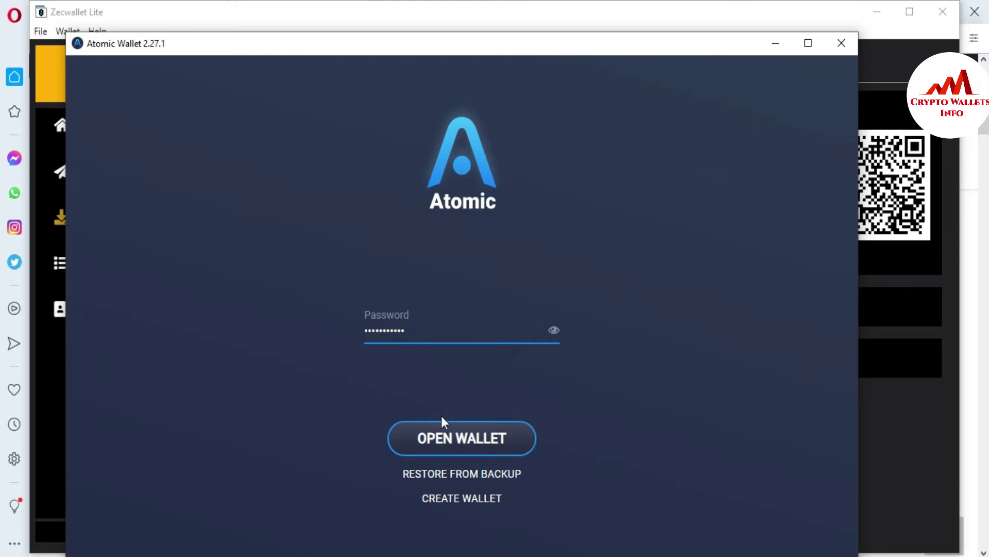
pyautogui.click(443, 439)
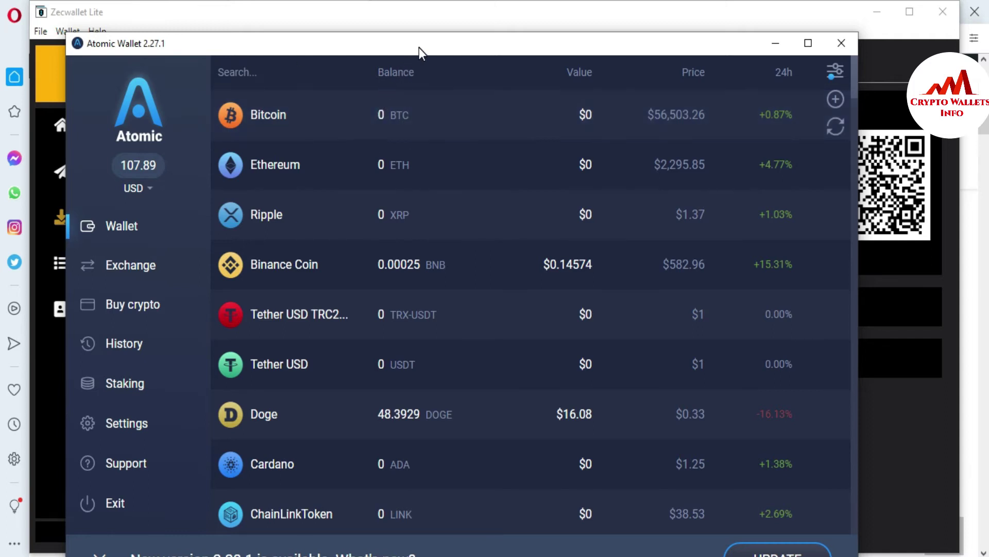
pyautogui.moveTo(419, 48); pyautogui.dragTo(407, 312)
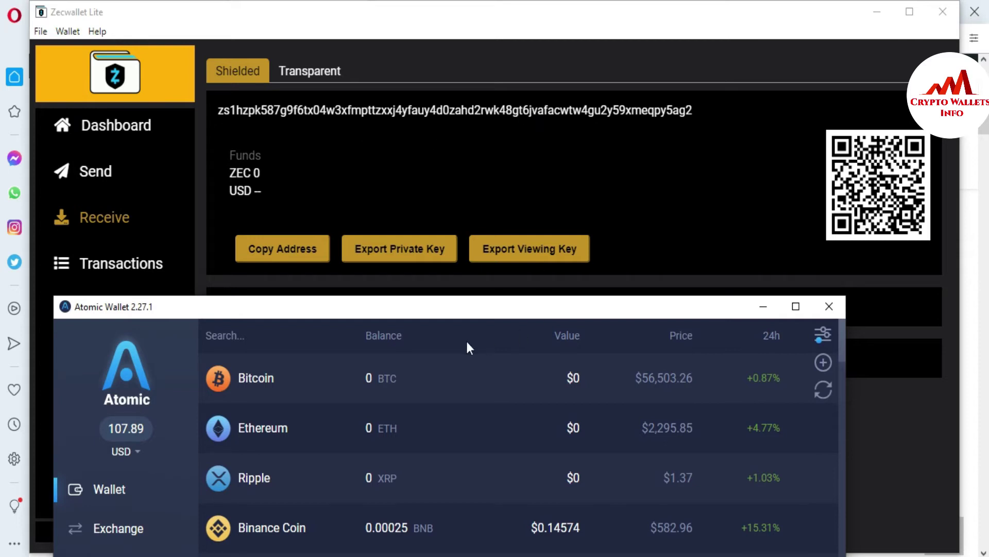
# Step: Search the coin list for 'ze' and open the ZCash coin page
pyautogui.moveTo(447, 309); pyautogui.dragTo(466, 52)
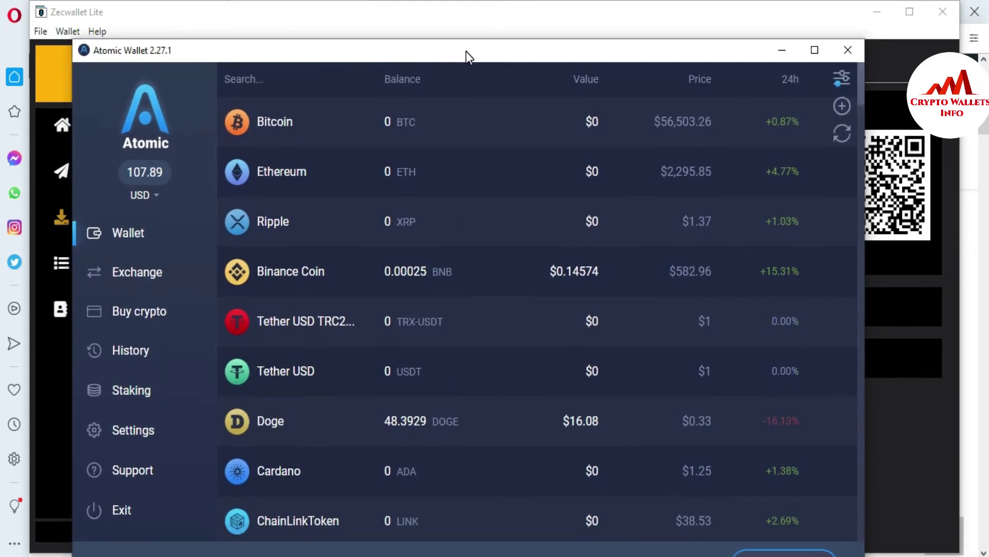
pyautogui.click(263, 85)
pyautogui.click(263, 78)
pyautogui.write('ze')
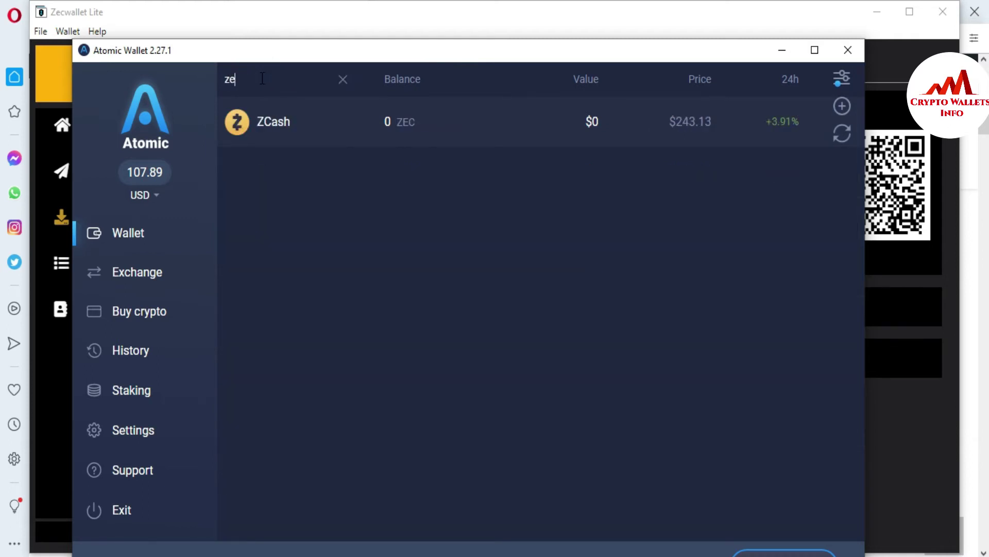
pyautogui.click(281, 120)
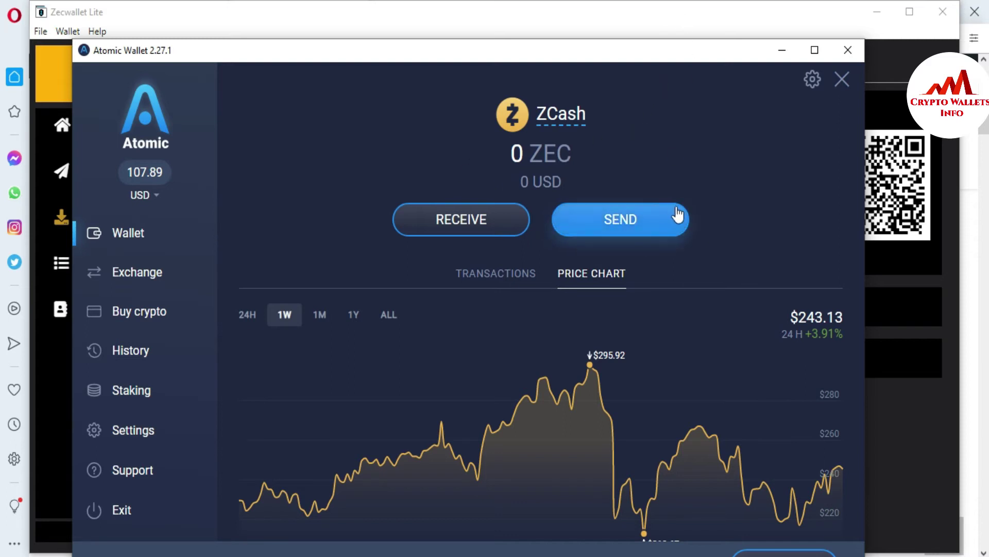
pyautogui.click(623, 225)
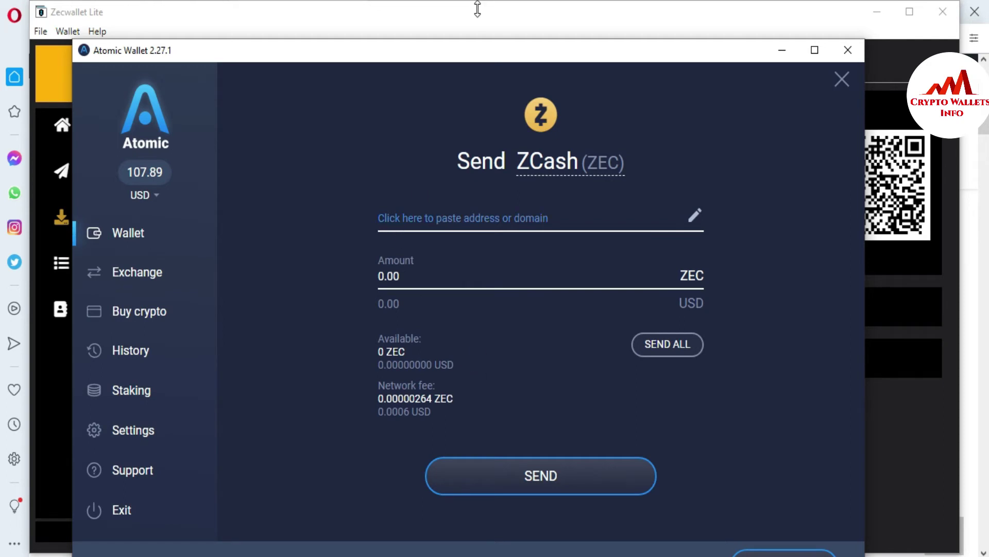
# Step: Paste the copied Zecwallet shielded address as the ZCash recipient and compare it with Zecwallet
pyautogui.moveTo(477, 56); pyautogui.dragTo(491, 243)
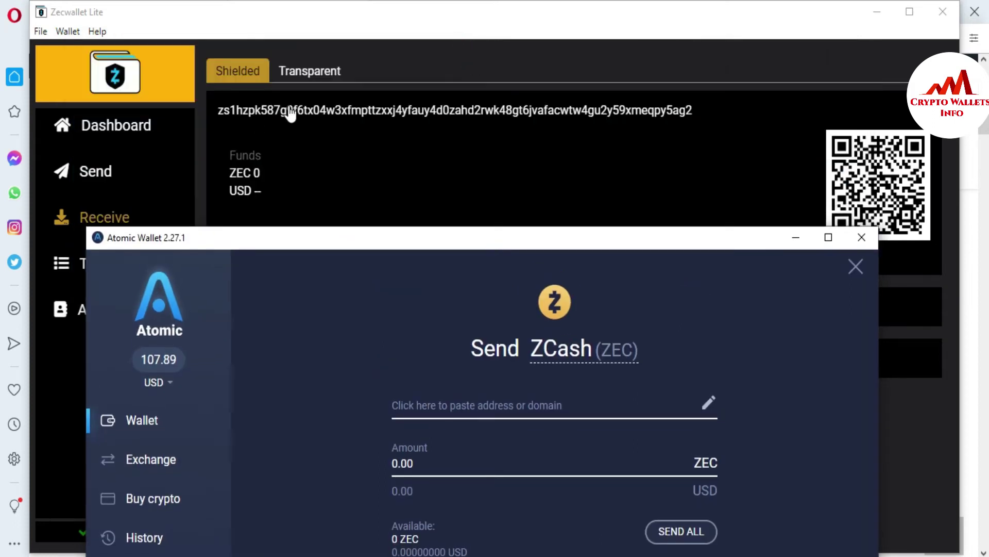
pyautogui.moveTo(475, 238); pyautogui.dragTo(466, 60)
pyautogui.click(419, 230)
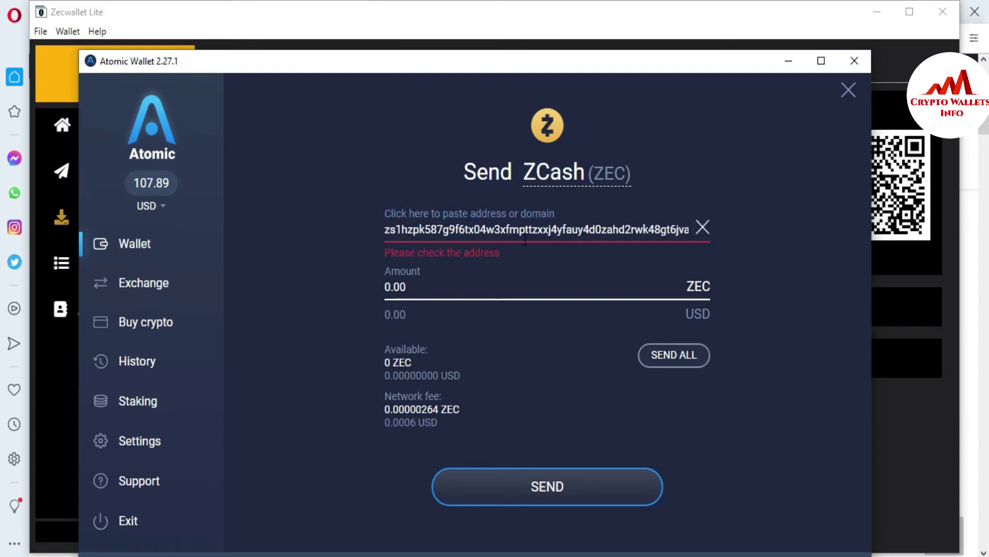
pyautogui.moveTo(503, 66)
pyautogui.mouseDown()
pyautogui.moveTo(539, 393)
pyautogui.moveTo(521, 73)
pyautogui.mouseUp()
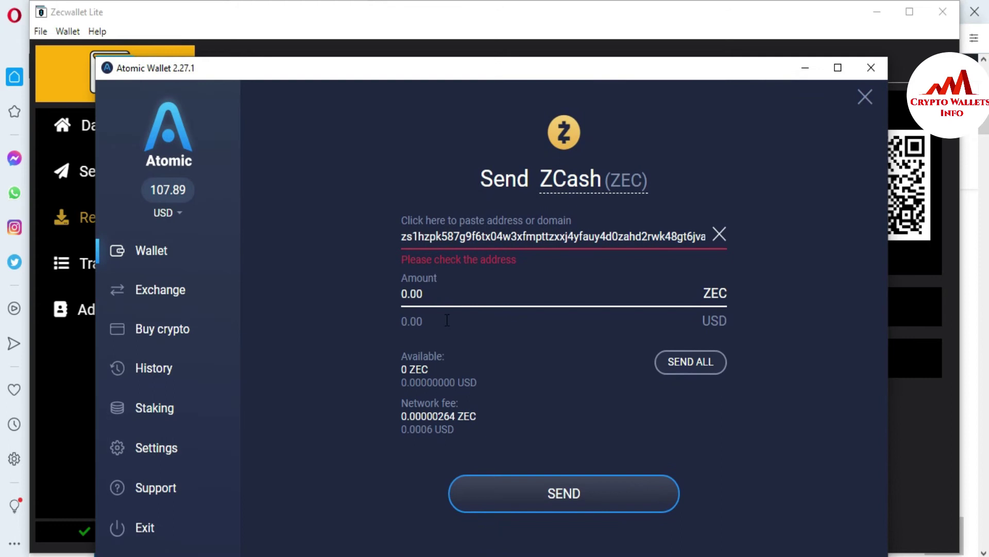
pyautogui.click(442, 297)
# Step: Enter 2 ZEC as the amount and highlight the 0.00000264 ZEC network fee
pyautogui.write('2')
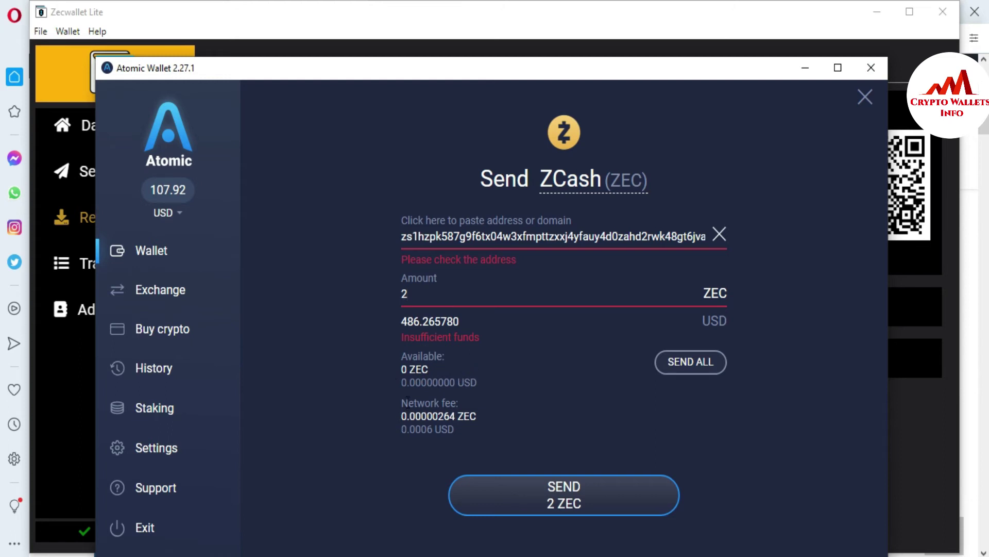
pyautogui.tripleClick(401, 405)
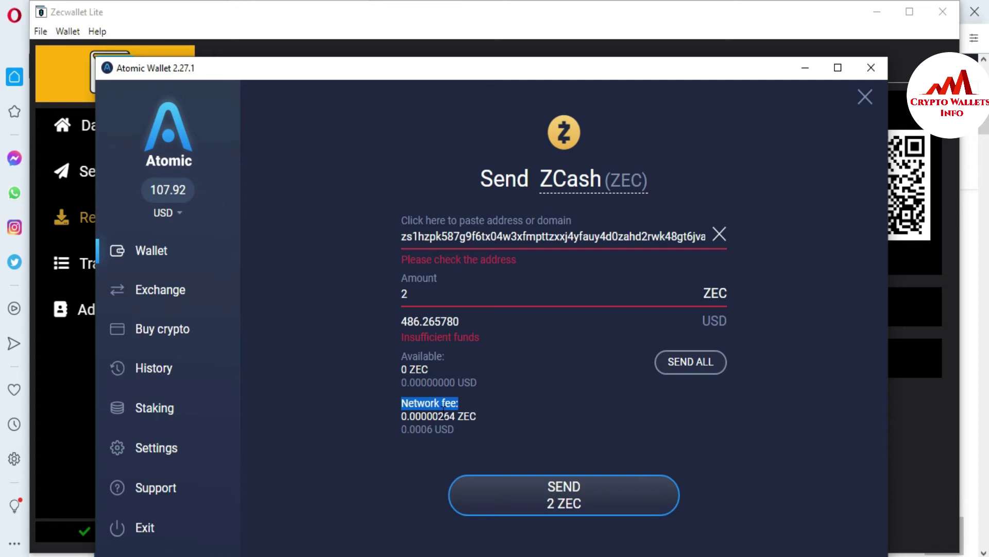
pyautogui.moveTo(476, 416); pyautogui.dragTo(407, 416)
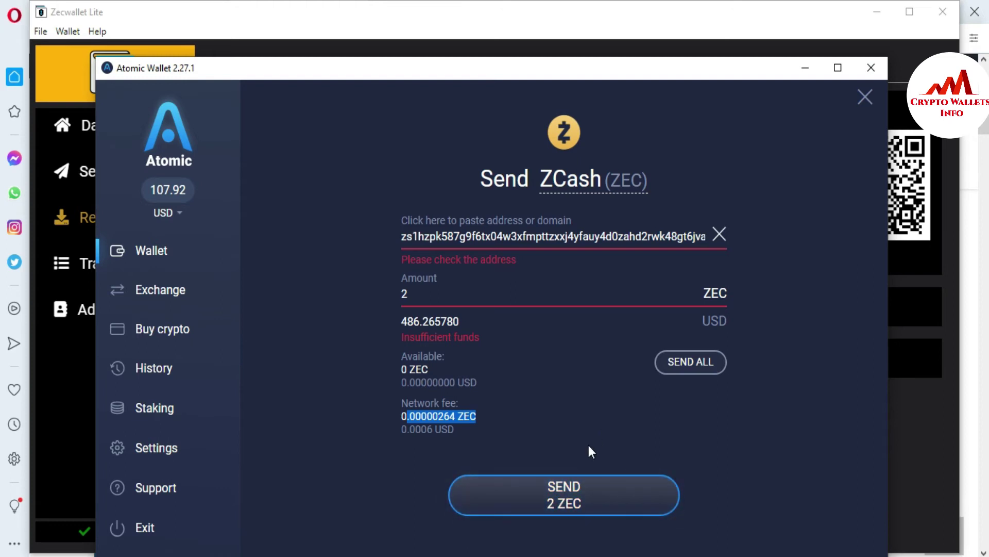
# Step: Bring the Zecwallet Lite window in front of Atomic Wallet's drafted 2 ZEC send
pyautogui.click(544, 38)
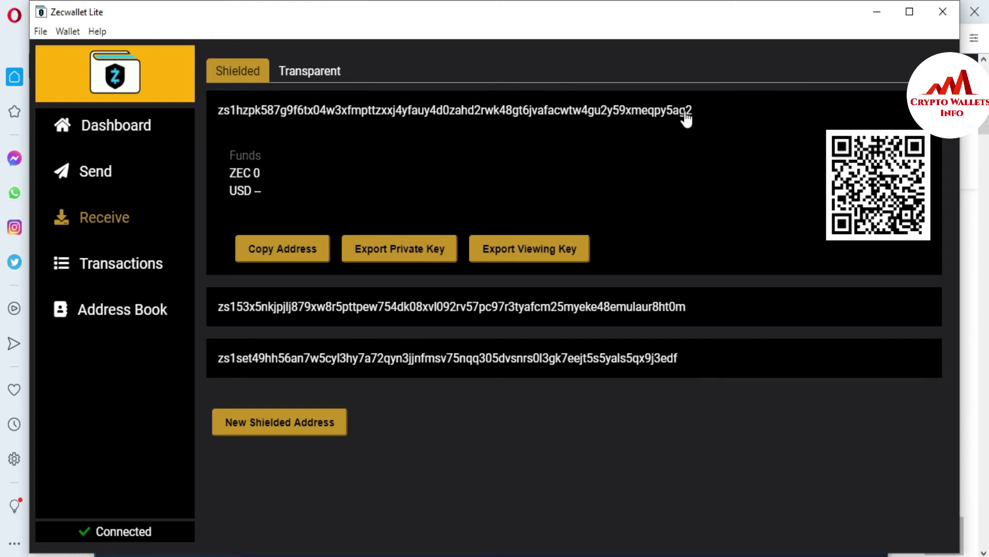
# Step: Show Zecwallet Lite's Dashboard with its 0 ZEC balance, then the Receive addresses page
pyautogui.hotkey('alt', 'Tab')
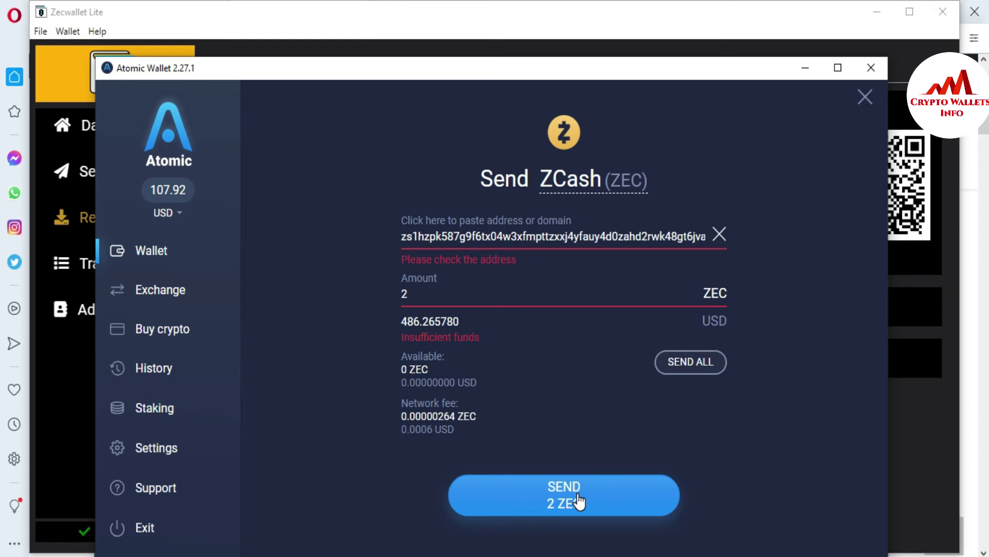
pyautogui.click(525, 31)
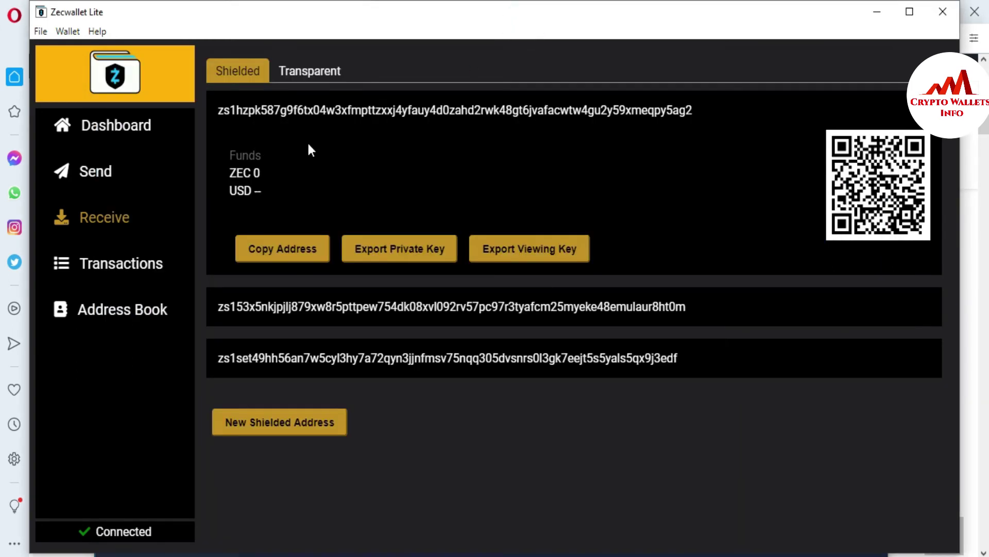
pyautogui.click(115, 125)
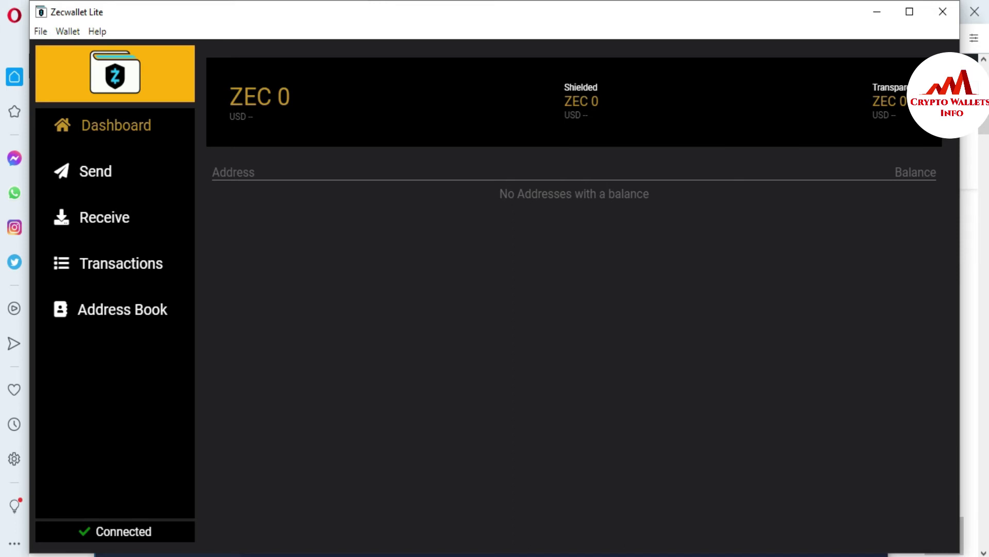
pyautogui.click(103, 227)
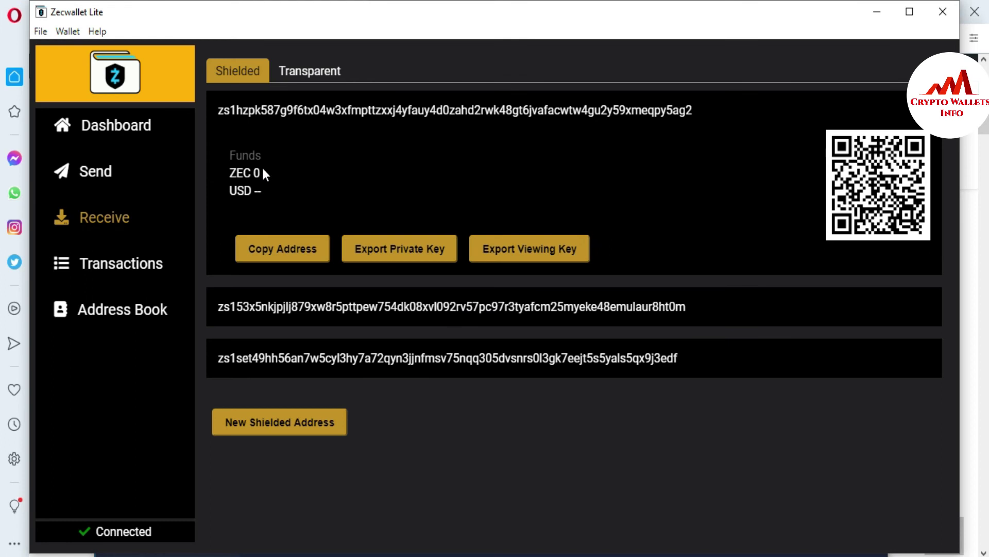
pyautogui.click(301, 73)
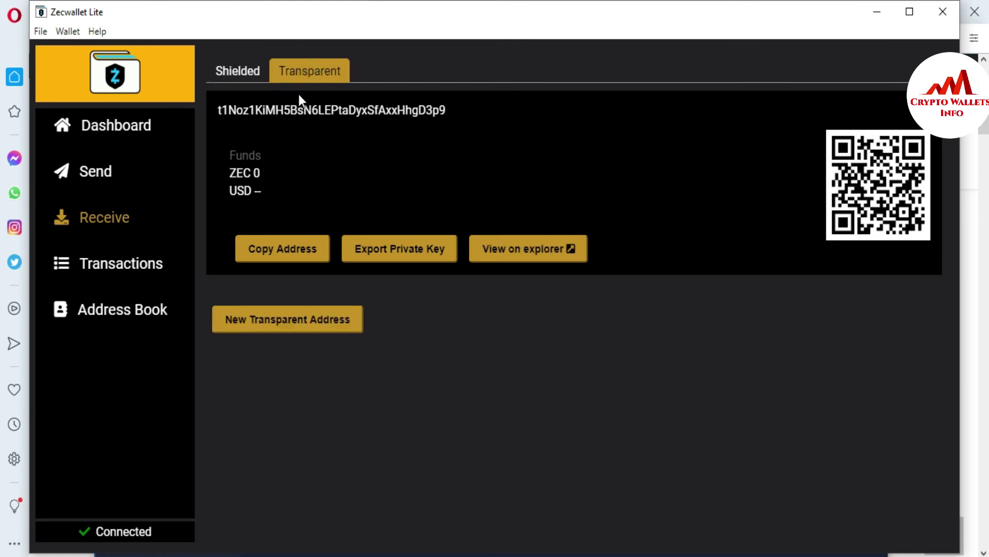
pyautogui.click(236, 77)
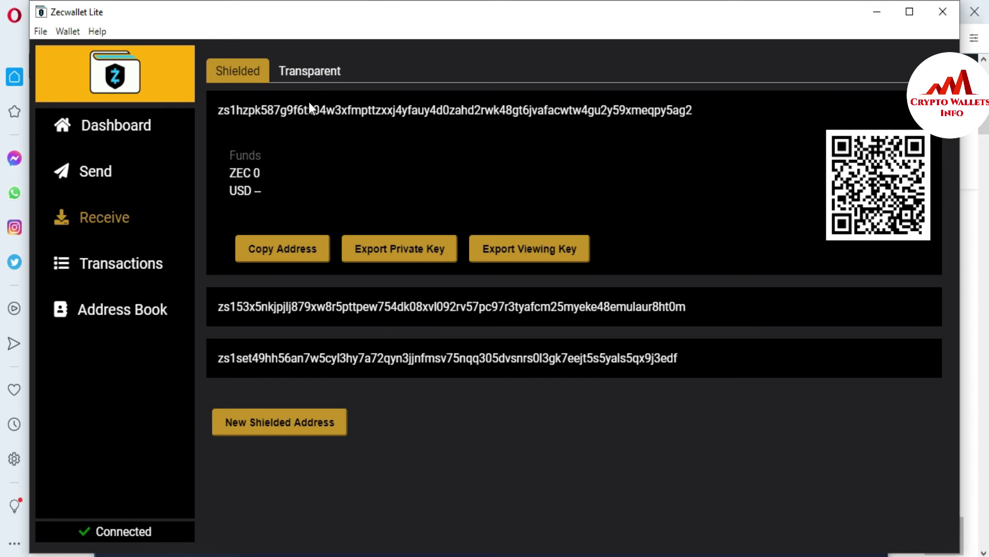
pyautogui.click(120, 130)
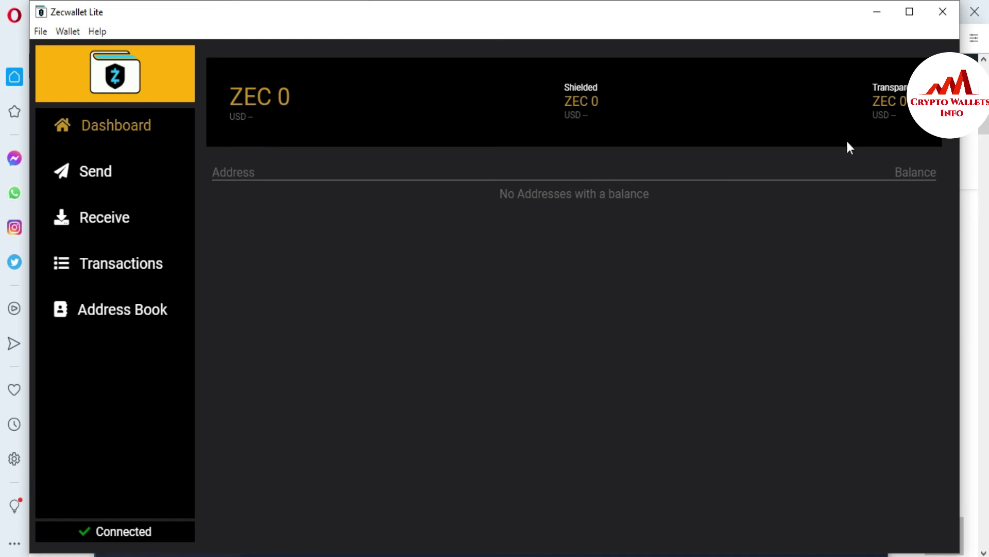
# Step: Minimize both wallets and return to the cryptowalletsinfo.com 'How To Encrypt / Secure Zcash ( ZEC ) Wallet' article
pyautogui.click(875, 20)
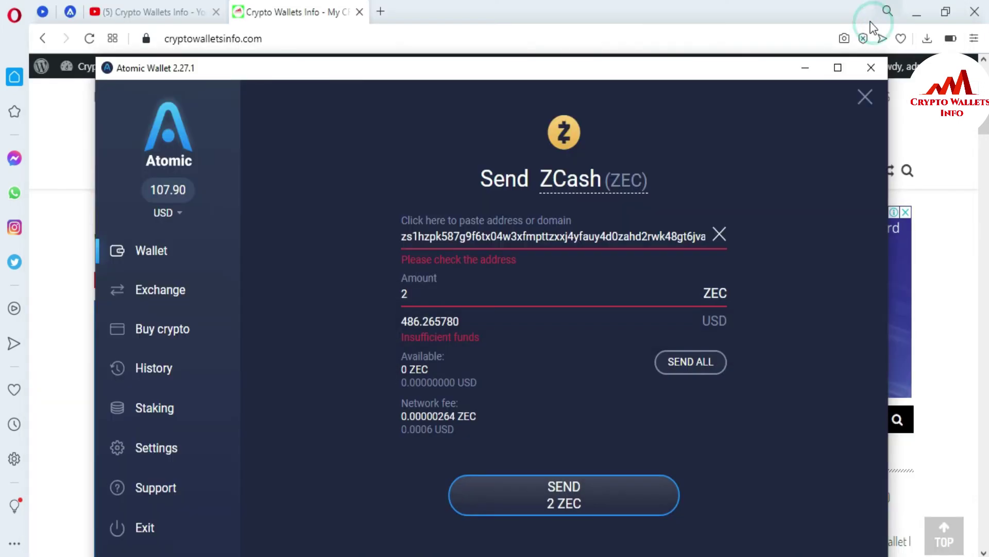
pyautogui.click(805, 68)
pyautogui.click(193, 11)
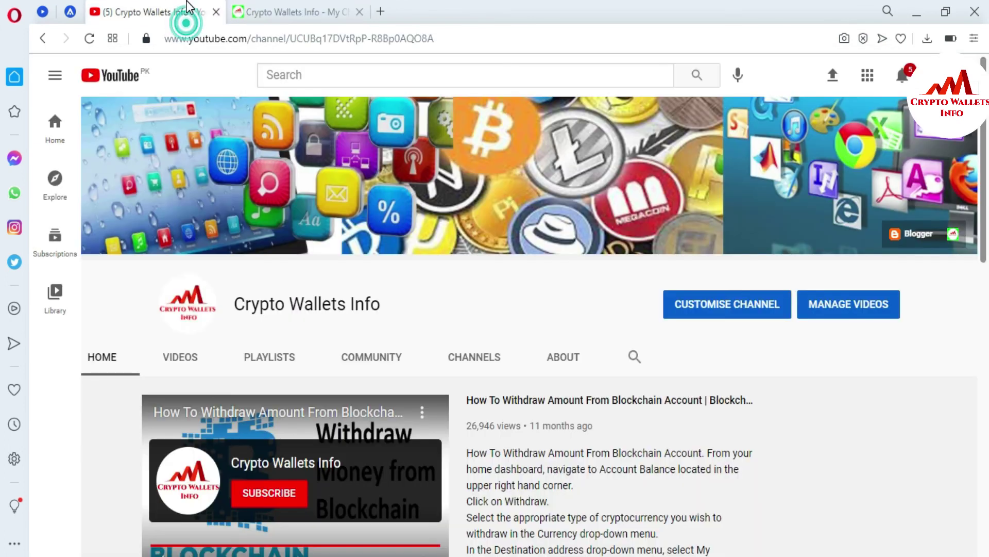
pyautogui.moveTo(397, 303); pyautogui.dragTo(246, 308)
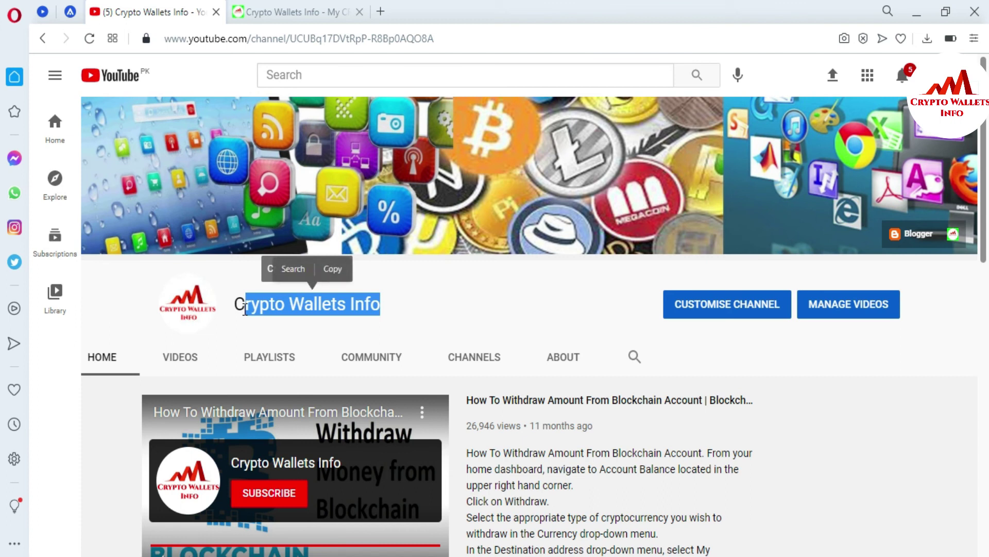
pyautogui.click(273, 13)
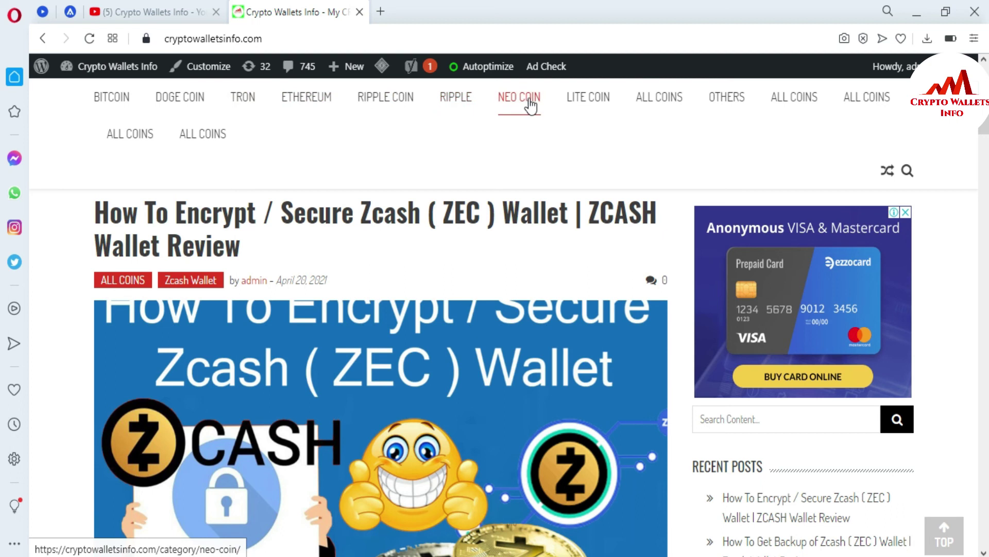
pyautogui.moveTo(657, 99)
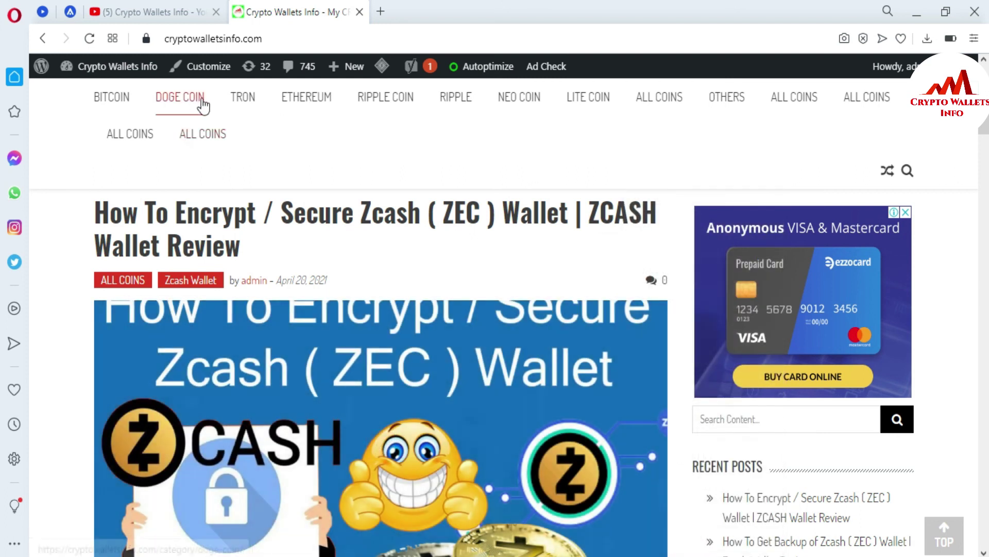
# Step: Open the DOGE COIN archive, dismiss the full-page ad, and scroll through its Dogecoin tutorial posts
pyautogui.click(177, 102)
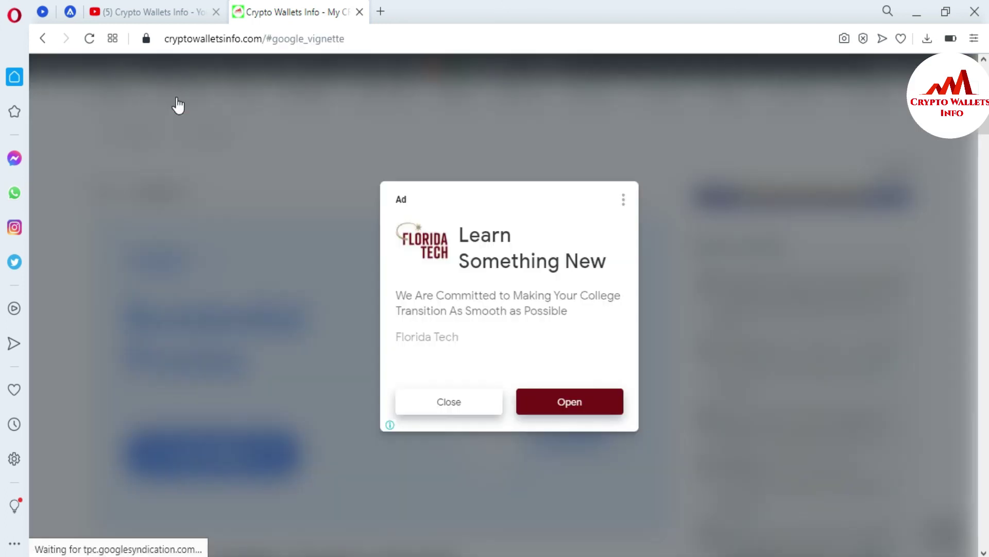
pyautogui.click(440, 408)
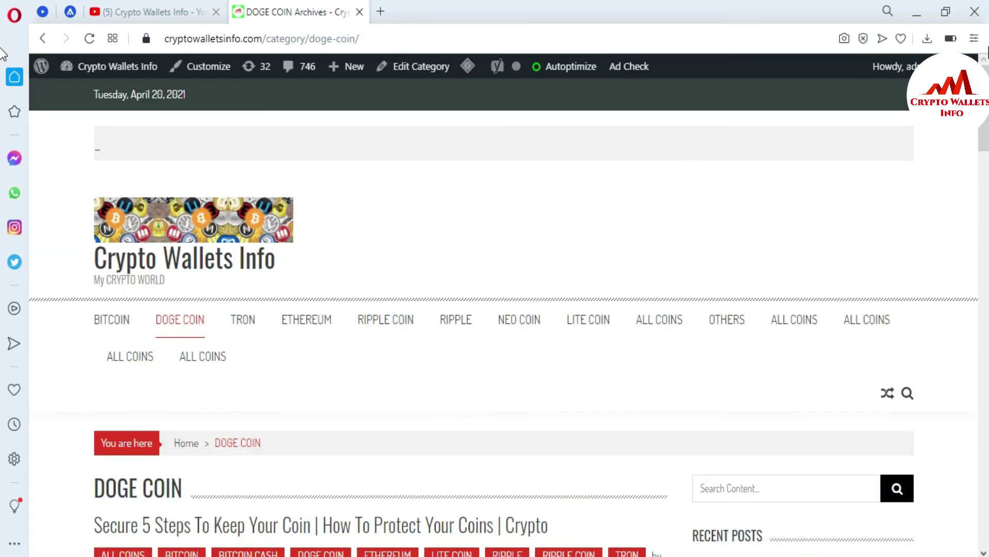
pyautogui.scroll(-3, 2, 103)
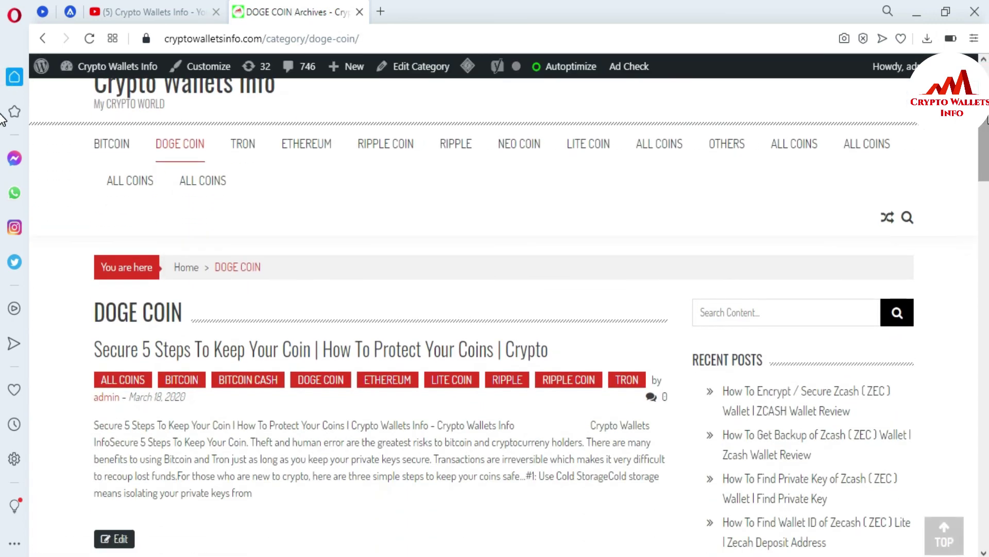
pyautogui.scroll(-1, 3, 124)
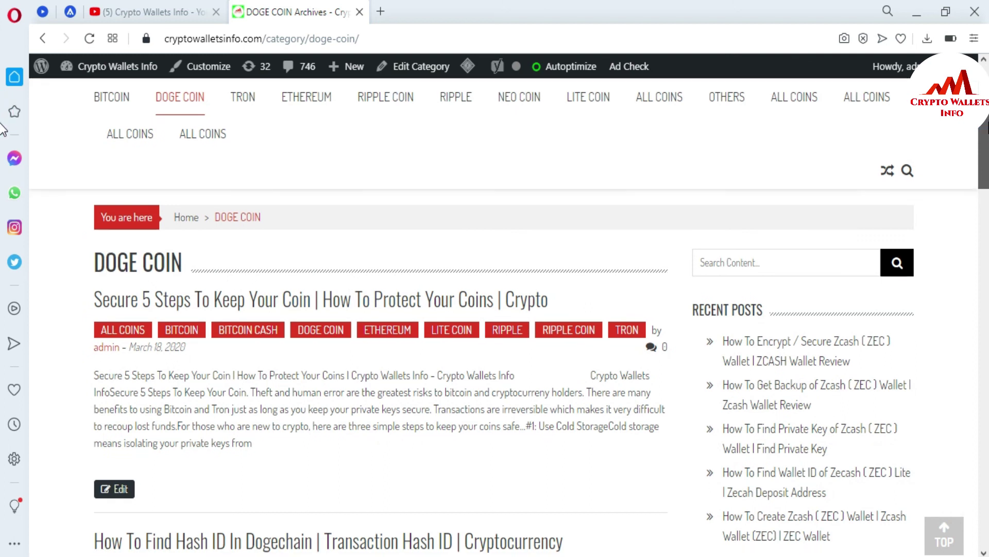
pyautogui.scroll(-4, 3, 134)
pyautogui.scroll(-5, 3, 165)
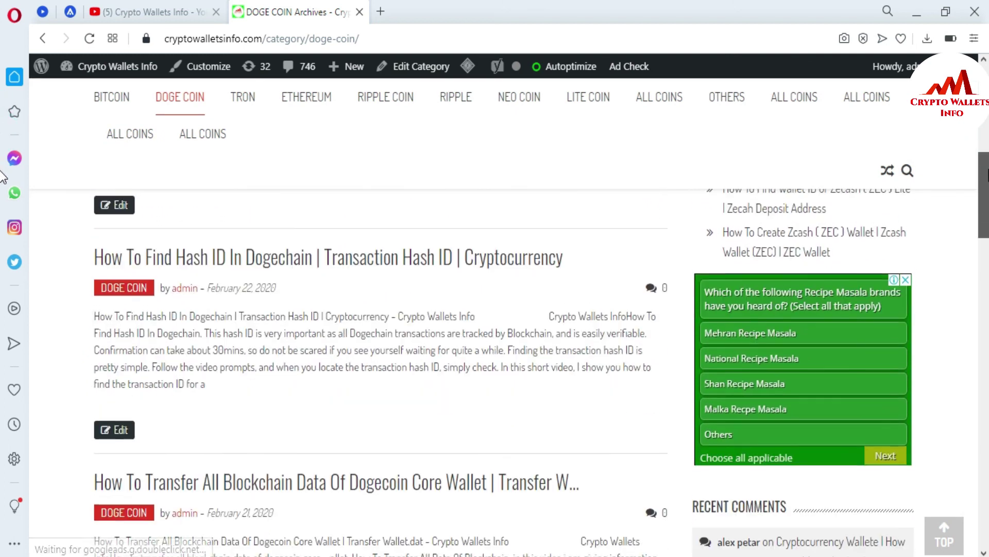
pyautogui.scroll(-1, 3, 211)
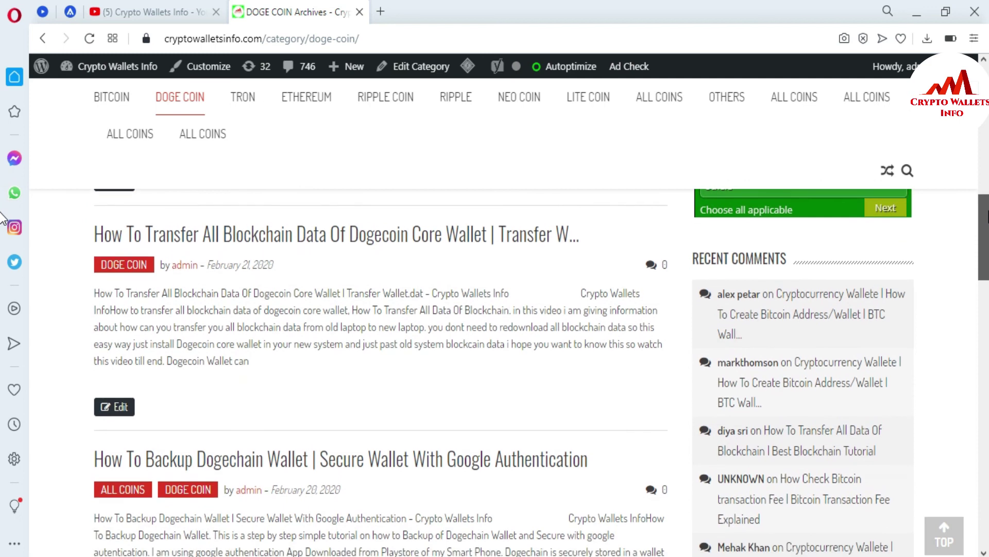
pyautogui.scroll(-4, 2, 217)
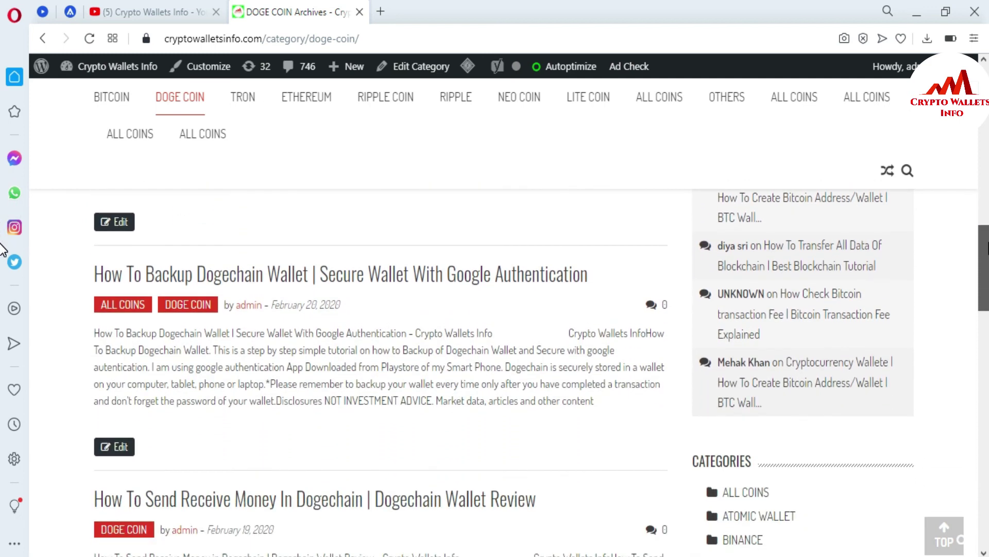
pyautogui.scroll(-5, 3, 249)
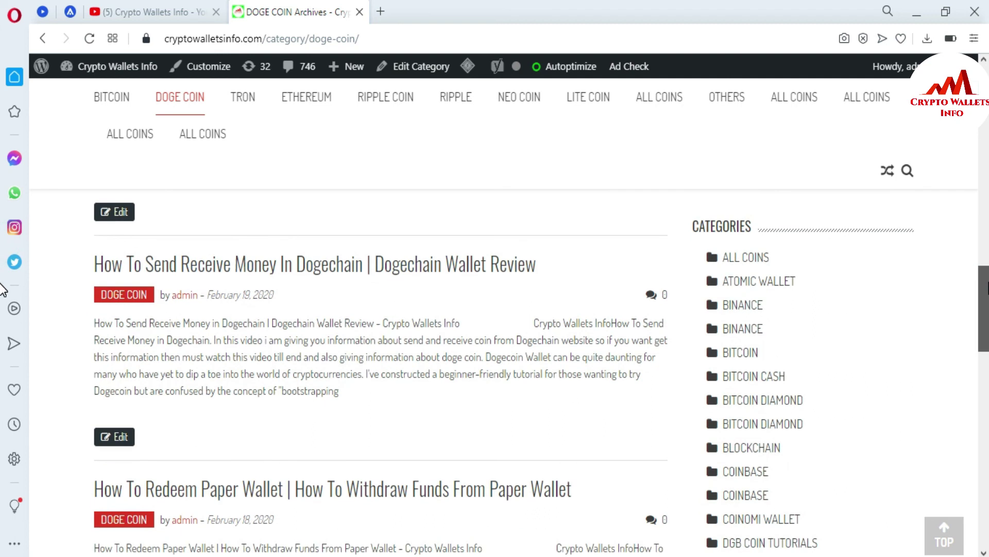
pyautogui.scroll(-5, 2, 309)
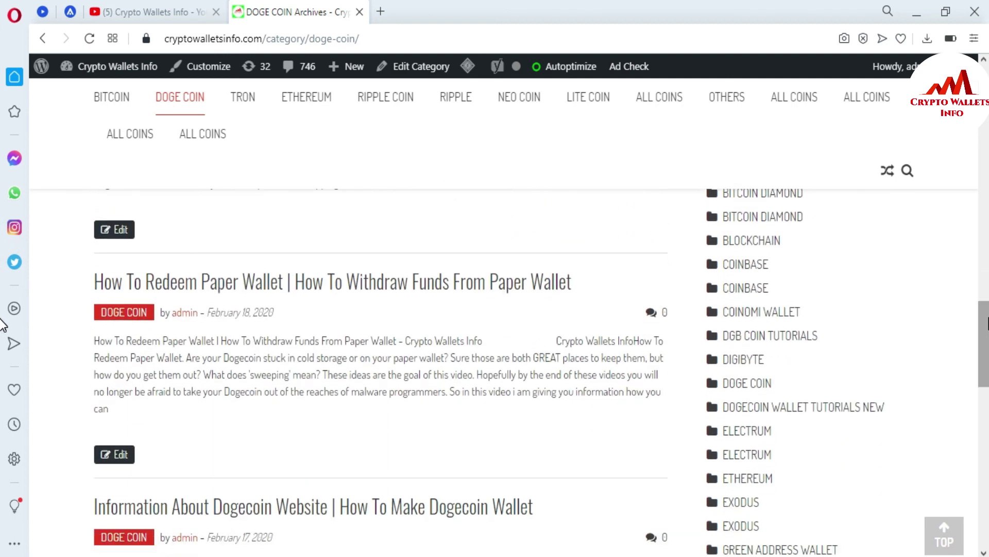
pyautogui.scroll(-4, 2, 330)
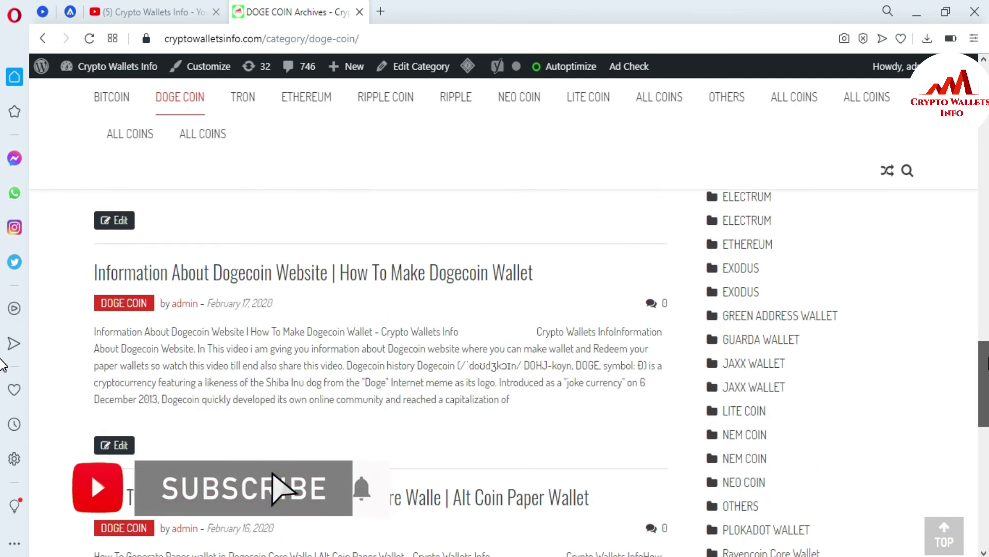
pyautogui.scroll(-3, 3, 366)
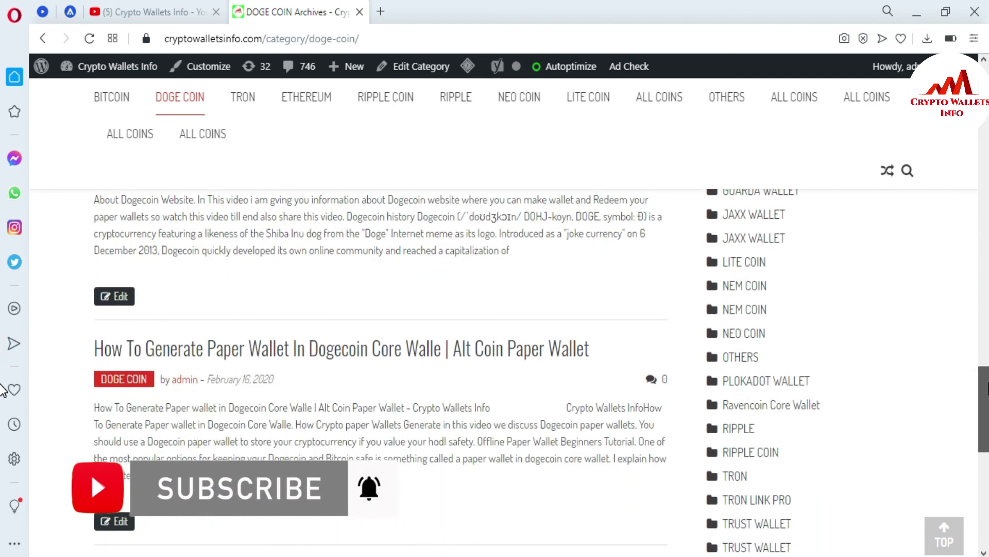
pyautogui.scroll(-5, 2, 407)
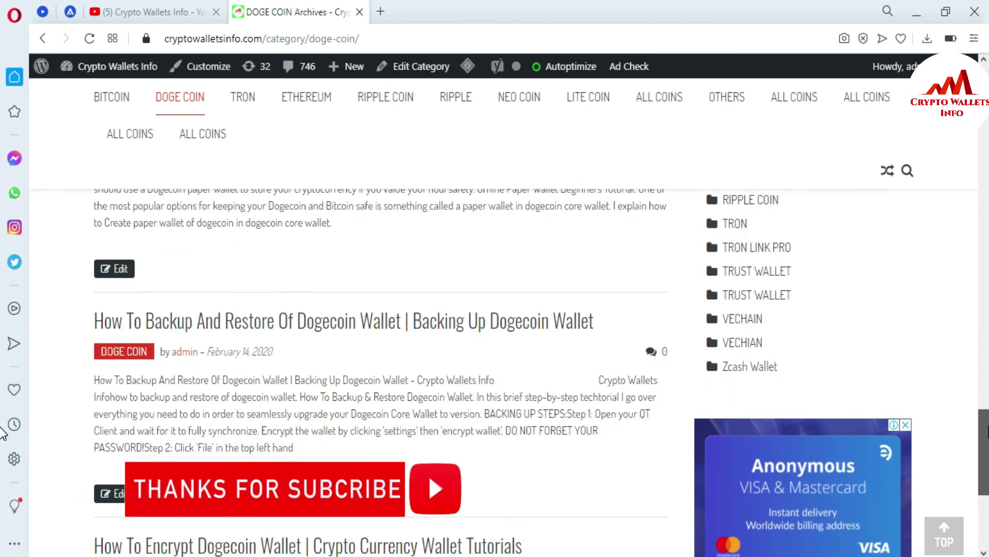